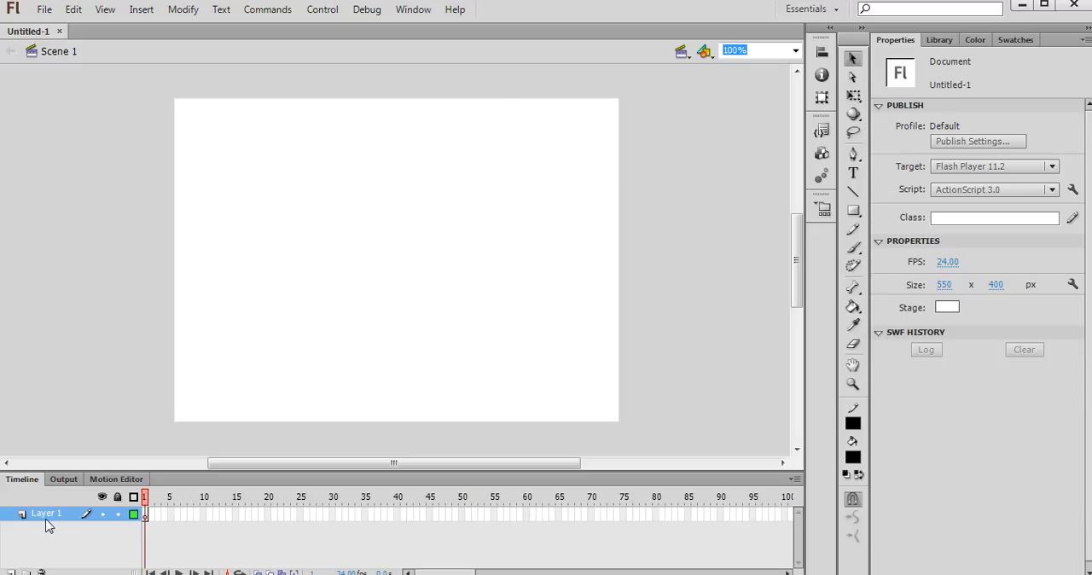
- Rename Layer 1 as Background
{"action": "double_click", "coordinate": [47, 515]}
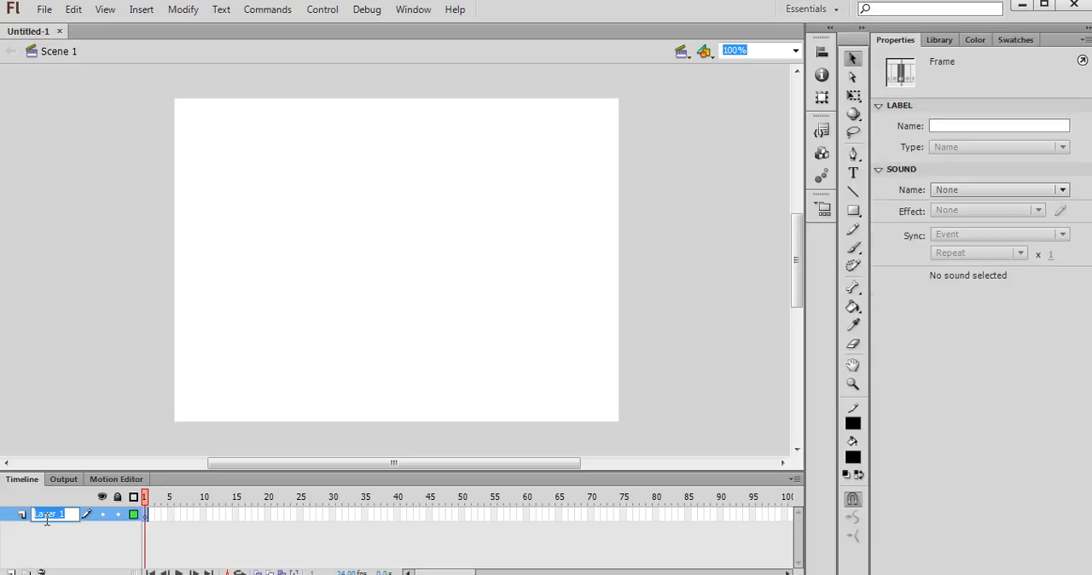
{"action": "type", "text": "Background"}
{"action": "left_click", "coordinate": [668, 340]}
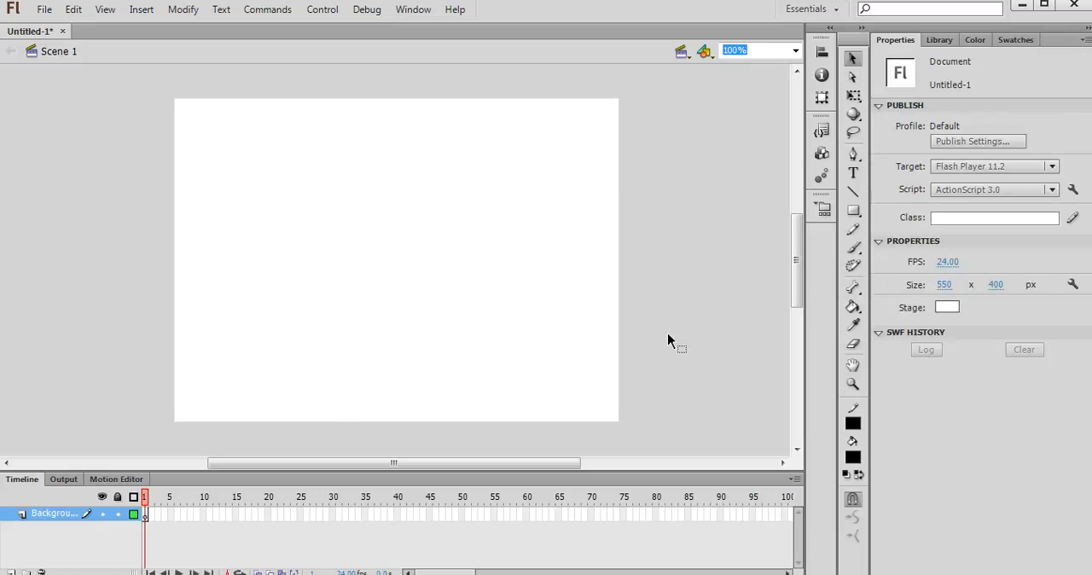
- Draw a green rectangle without a stroke, about 574 by 183 px, across the lower stage and slightly beyond its edges
{"action": "left_click", "coordinate": [856, 214]}
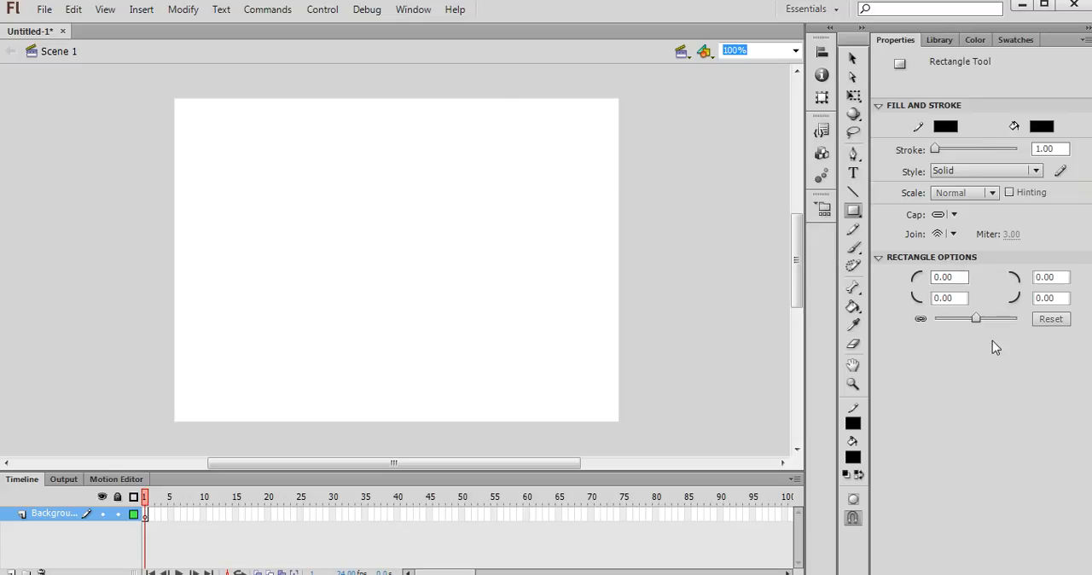
{"action": "left_click", "coordinate": [1042, 126]}
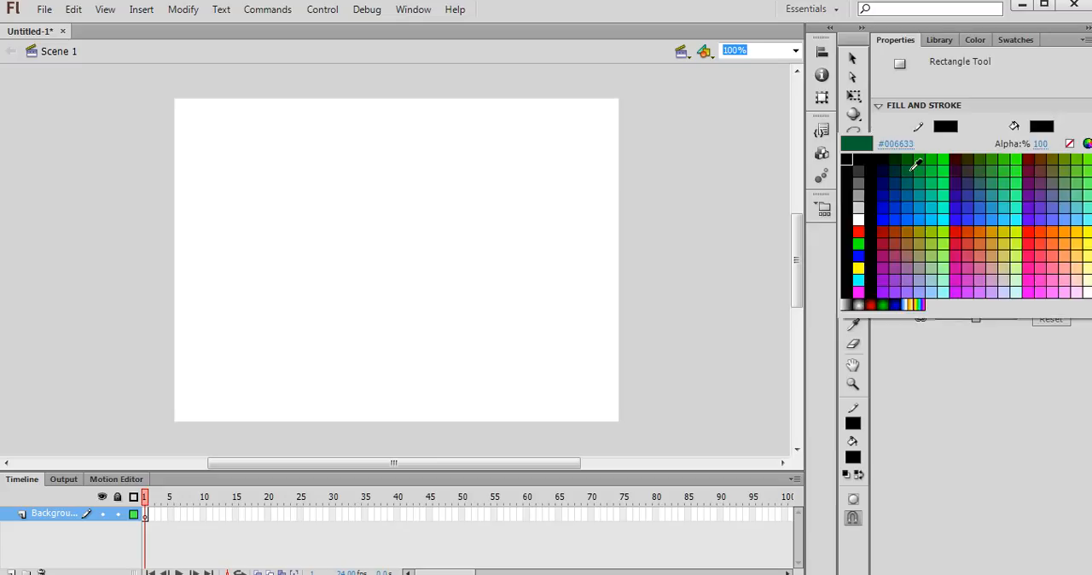
{"action": "left_click", "coordinate": [927, 163]}
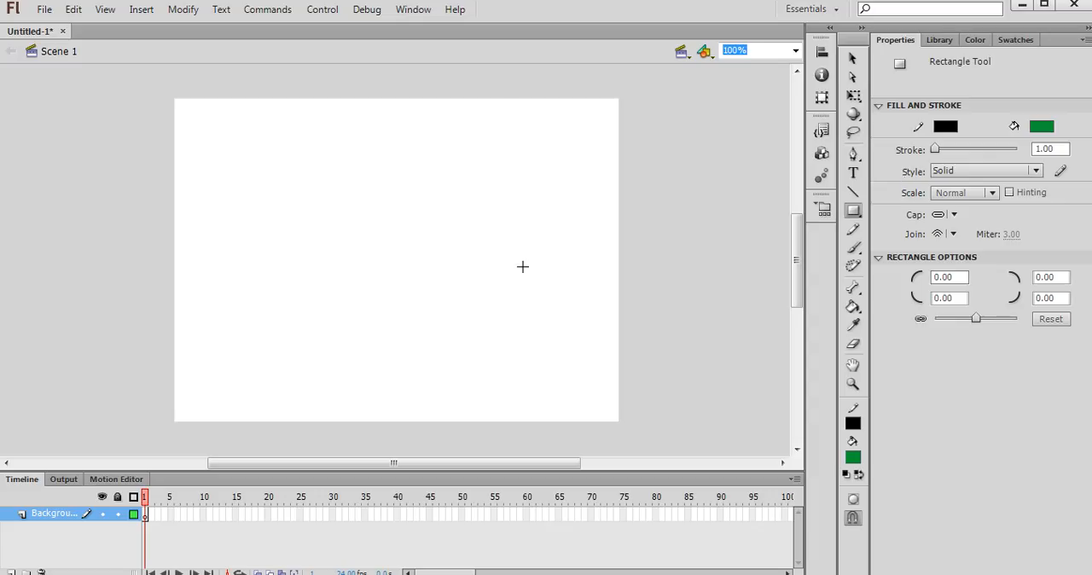
{"action": "left_click", "coordinate": [955, 128]}
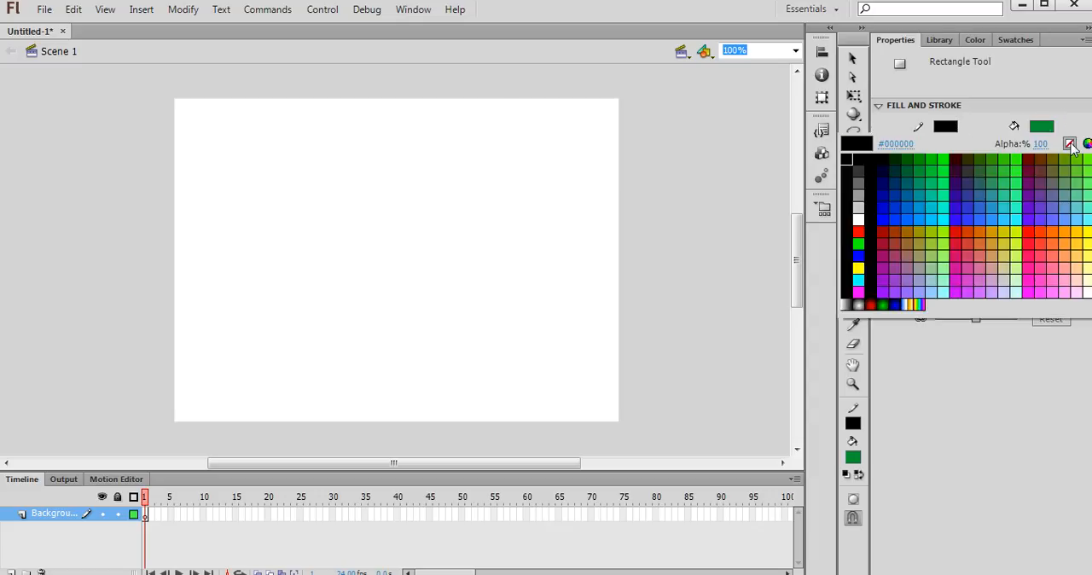
{"action": "left_click", "coordinate": [1070, 144]}
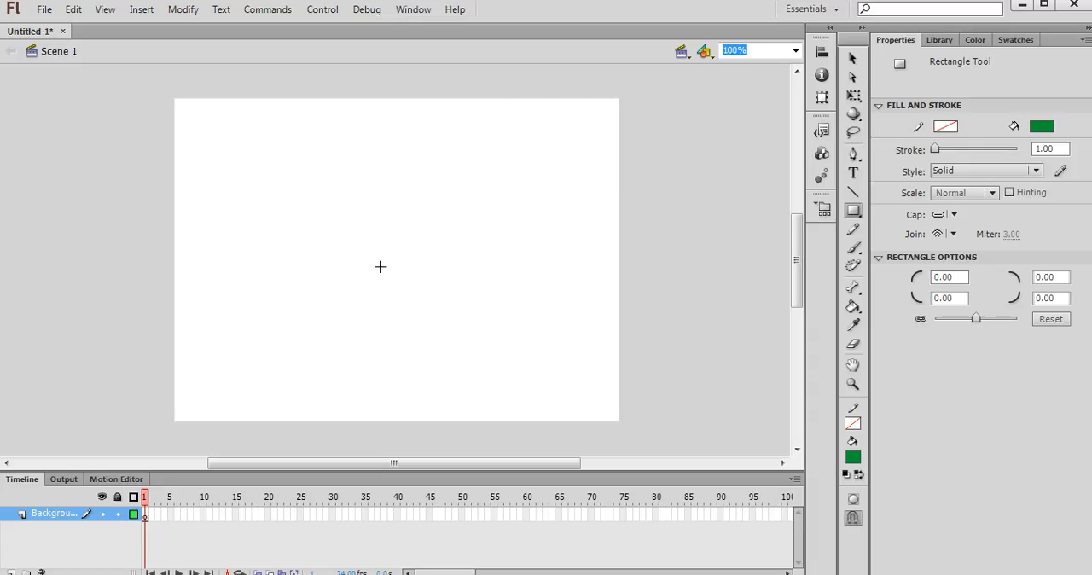
{"action": "left_click_drag", "start_coordinate": [164, 284], "coordinate": [626, 431]}
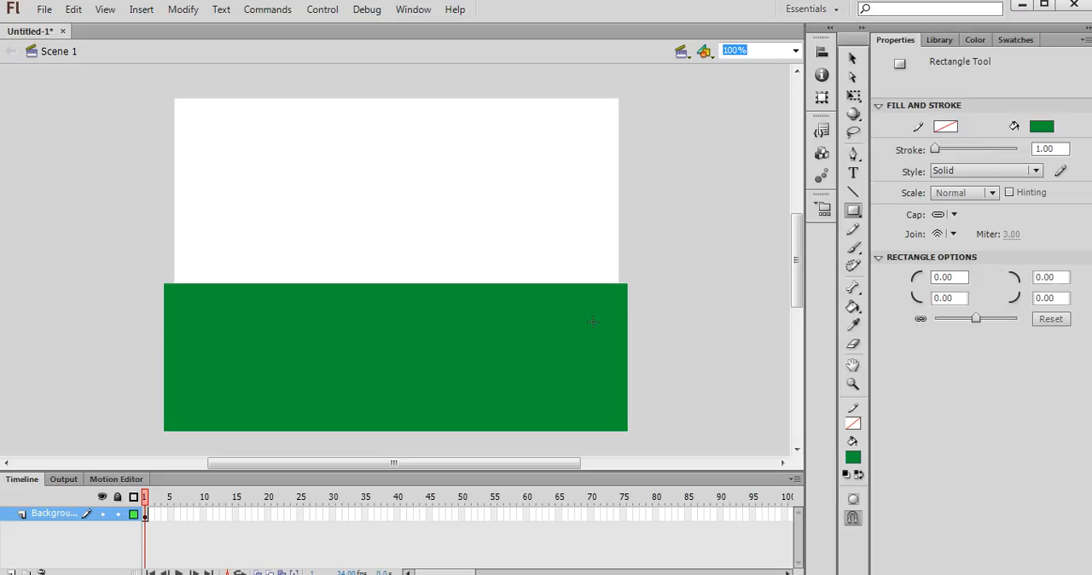
- Curve the green rectangle's upper edge into a hill sloping down to the right, and move the shape lower to about Y 228
{"action": "left_click", "coordinate": [851, 58]}
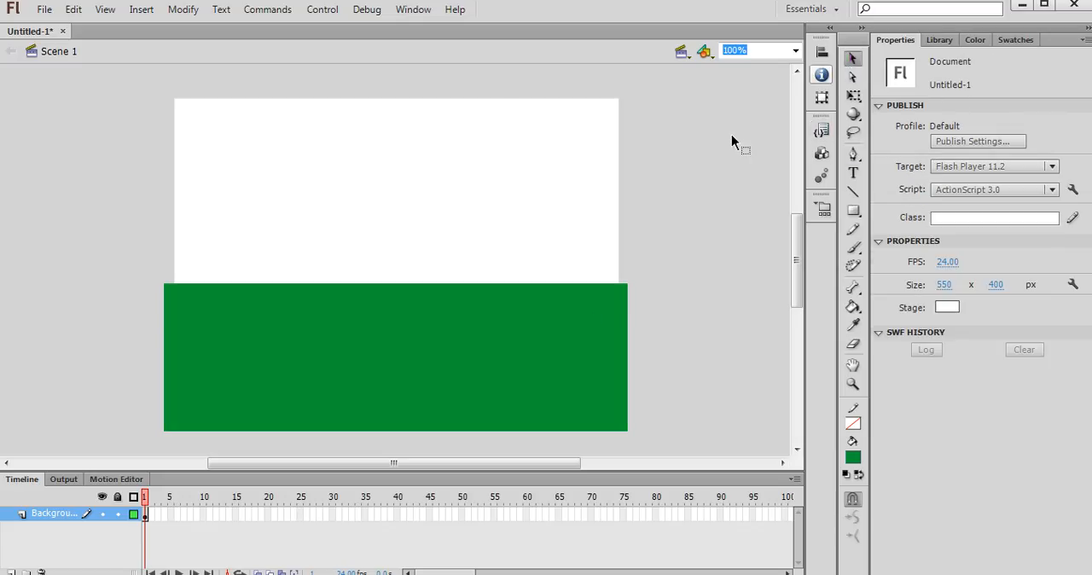
{"action": "left_click_drag", "start_coordinate": [516, 325], "coordinate": [516, 300]}
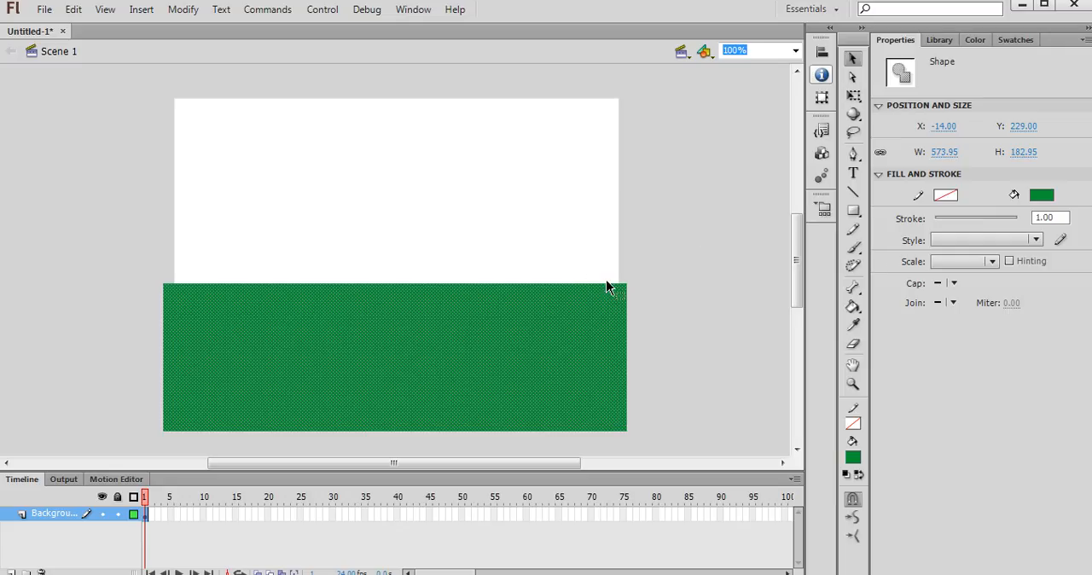
{"action": "left_click", "coordinate": [741, 214]}
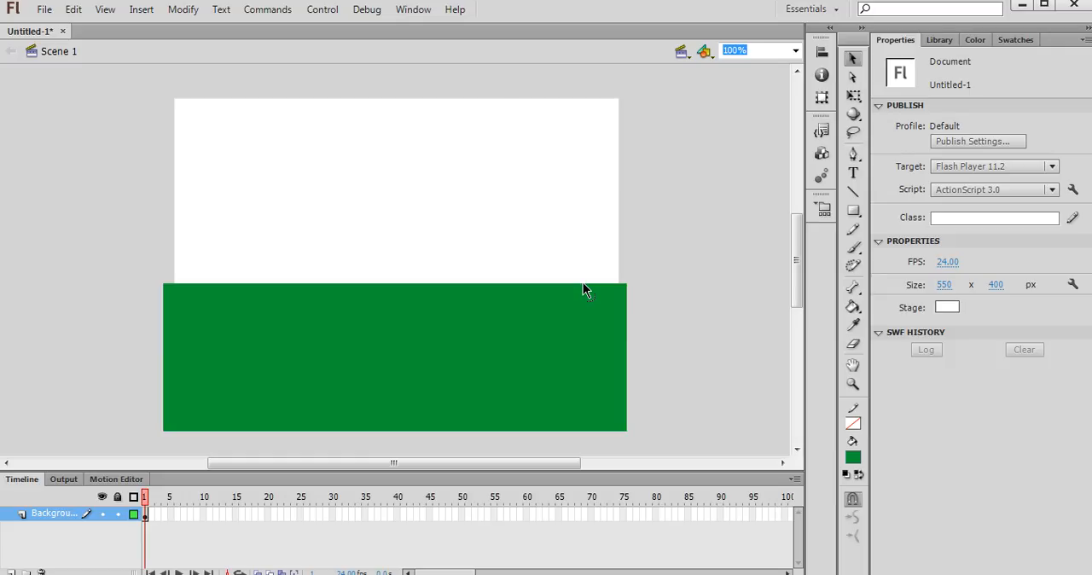
{"action": "left_click_drag", "start_coordinate": [583, 282], "coordinate": [268, 251]}
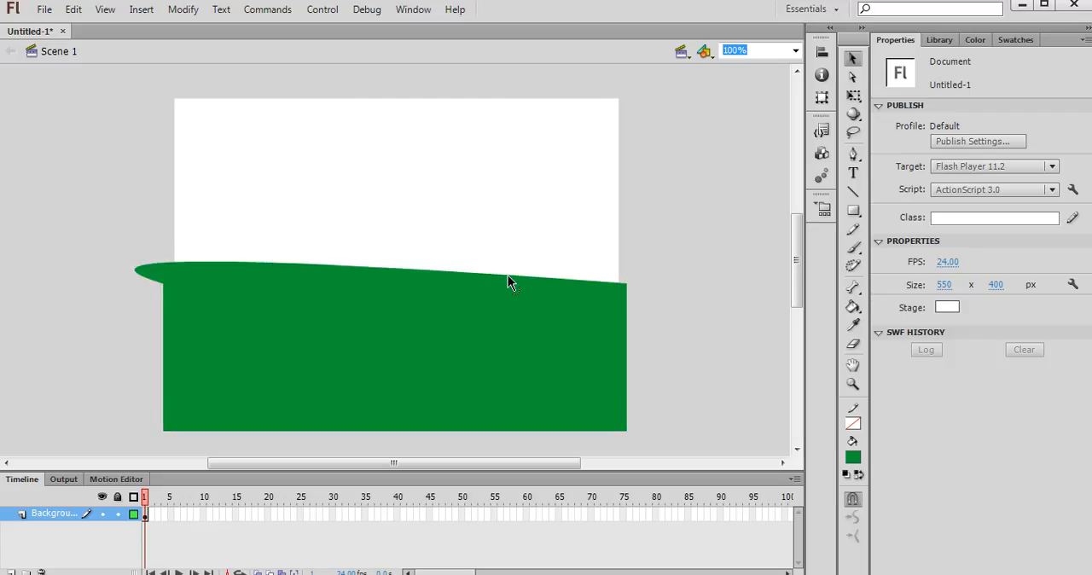
{"action": "left_click_drag", "start_coordinate": [242, 263], "coordinate": [244, 247]}
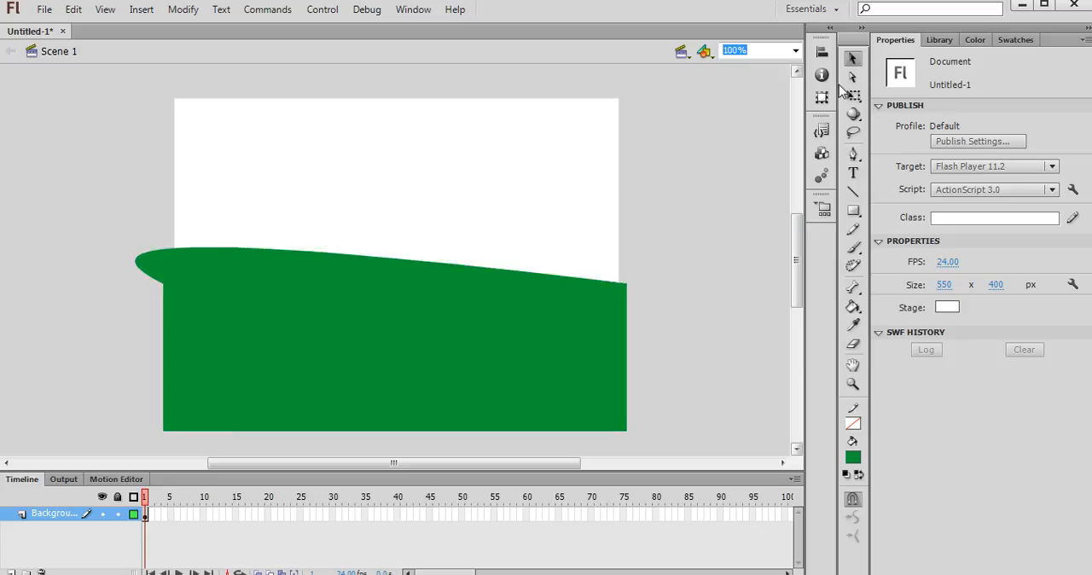
{"action": "left_click_drag", "start_coordinate": [512, 375], "coordinate": [514, 413]}
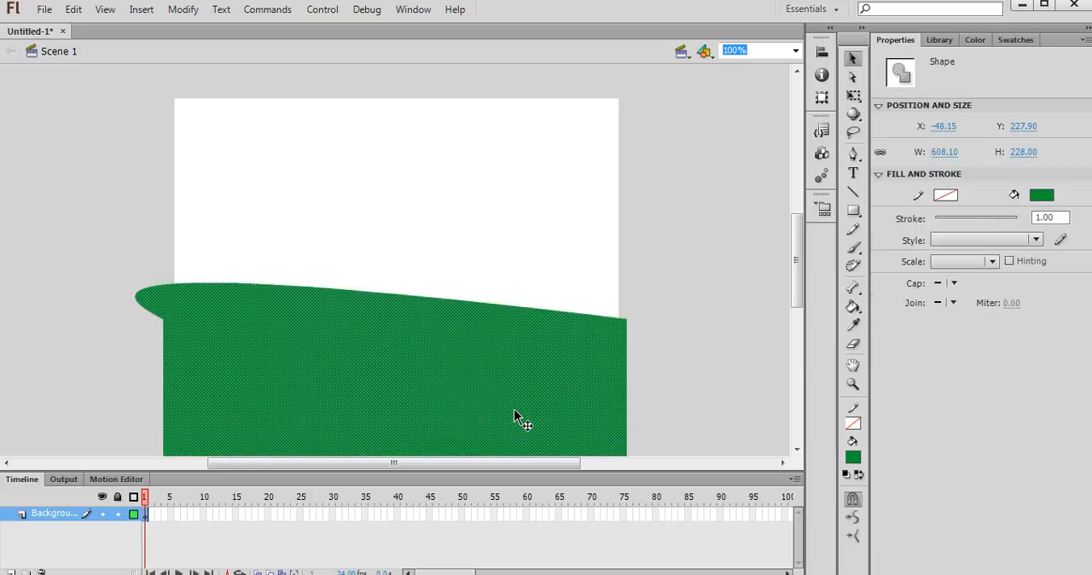
{"action": "left_click", "coordinate": [689, 374]}
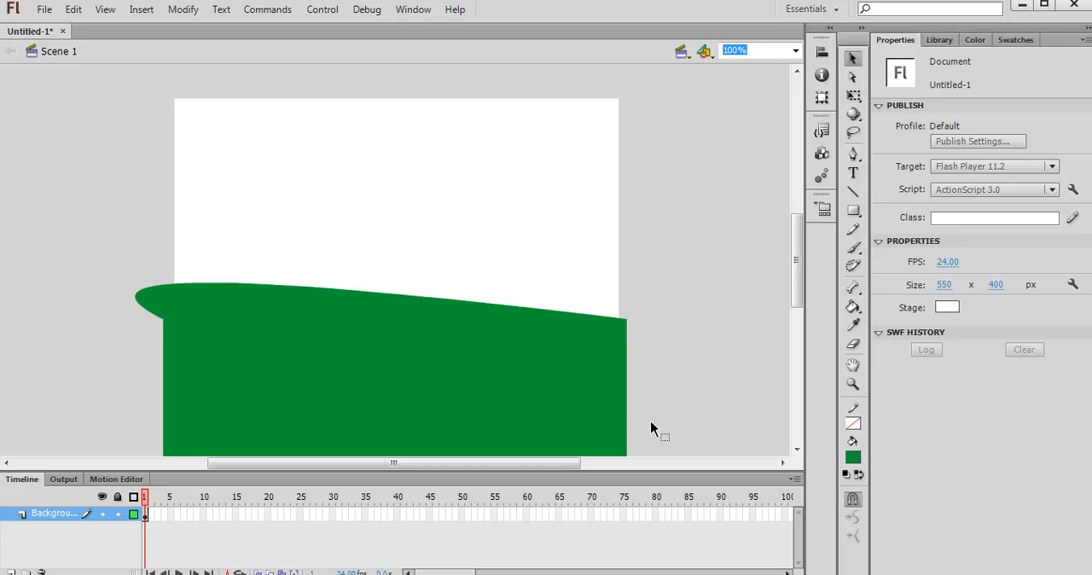
- Set the Rectangle tool's fill colour to dark blue #003399
{"action": "left_click", "coordinate": [857, 213]}
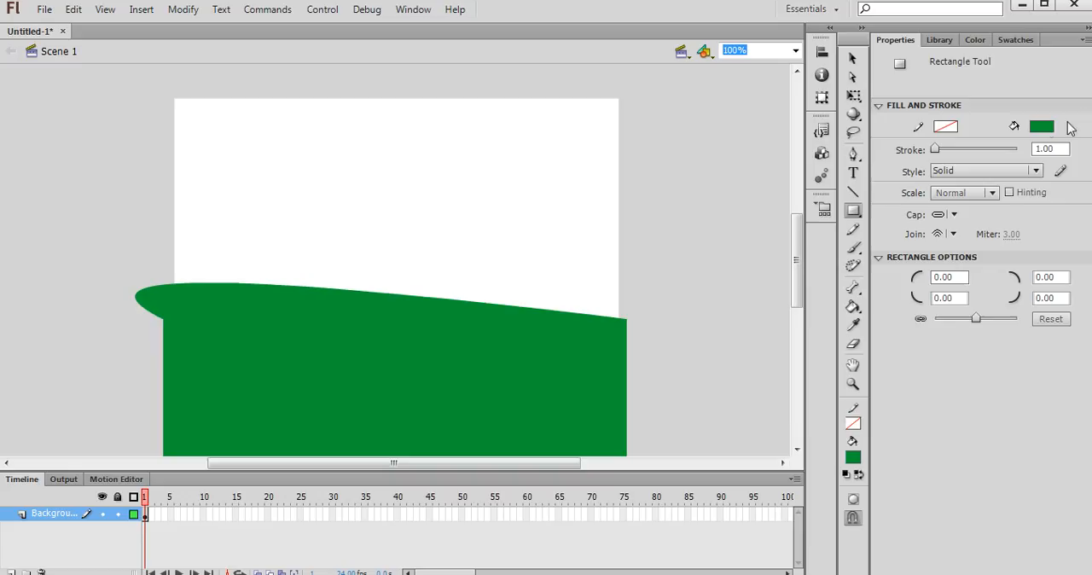
{"action": "left_click", "coordinate": [1044, 127]}
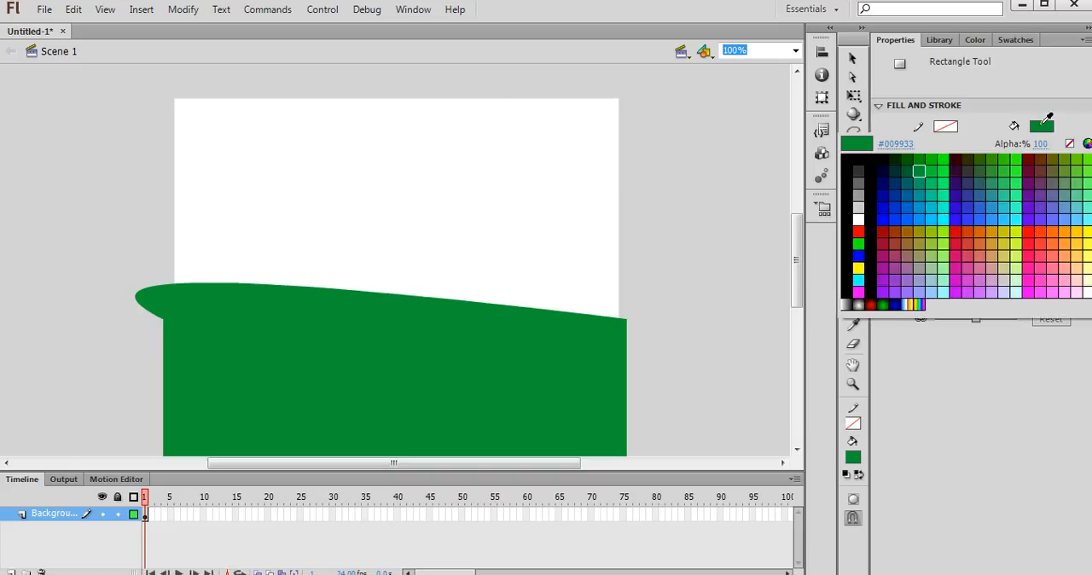
{"action": "left_click", "coordinate": [898, 197]}
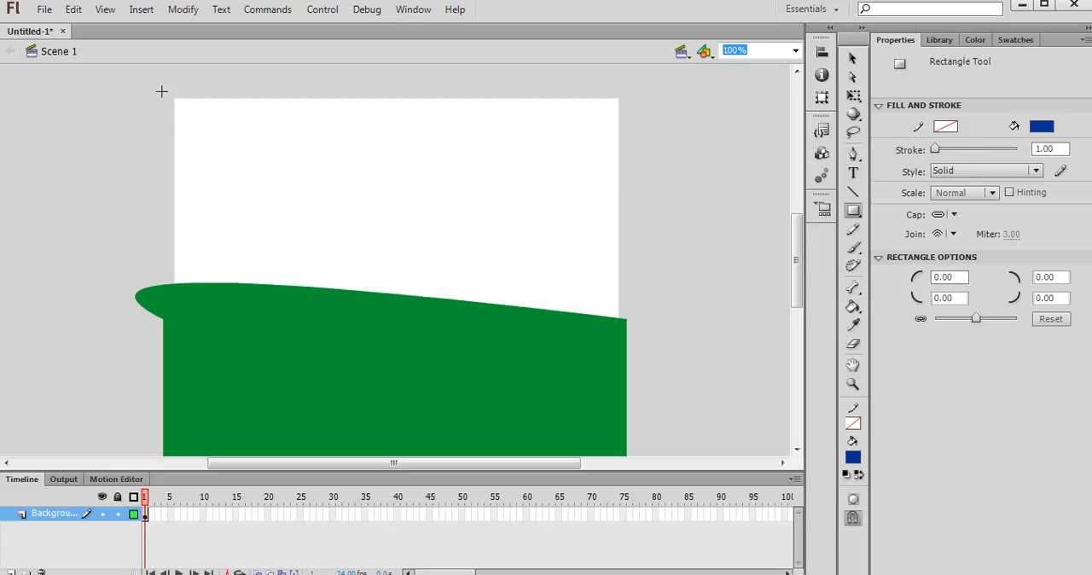
- Try drawing a blue rectangle over the upper stage on the Background layer, and undo it
{"action": "left_click_drag", "start_coordinate": [161, 90], "coordinate": [627, 354]}
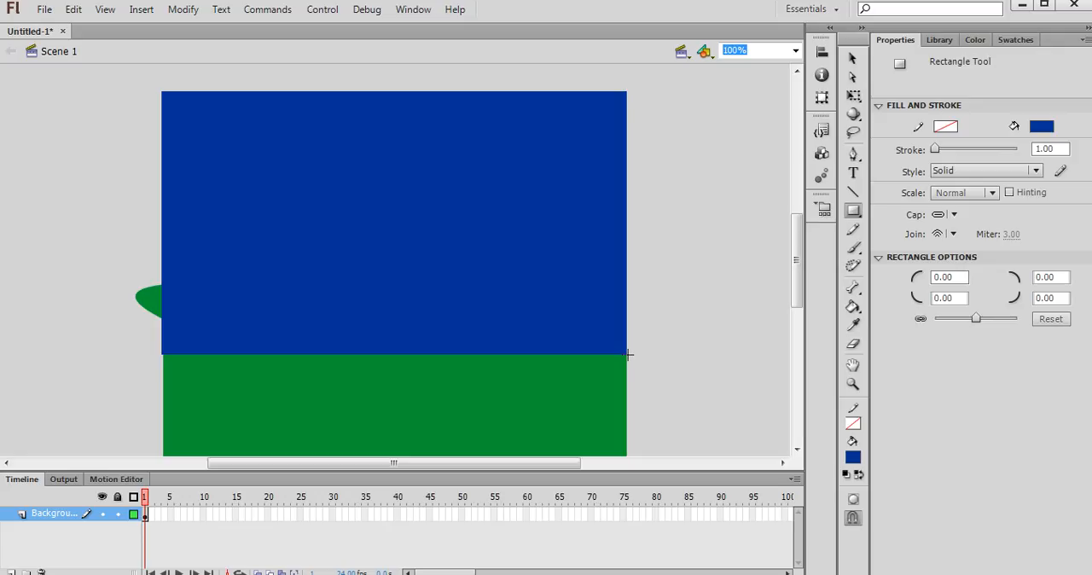
{"action": "key", "text": "ctrl+z"}
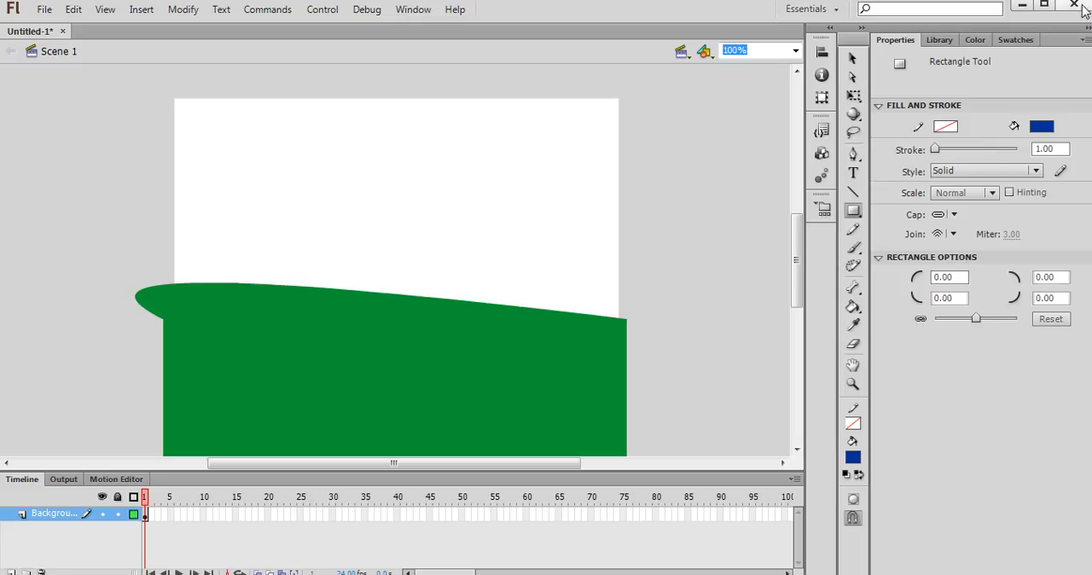
- Restore and reposition the program window so the timeline's lower edge is in view, and add a new layer named Sky
{"action": "left_click", "coordinate": [1045, 6]}
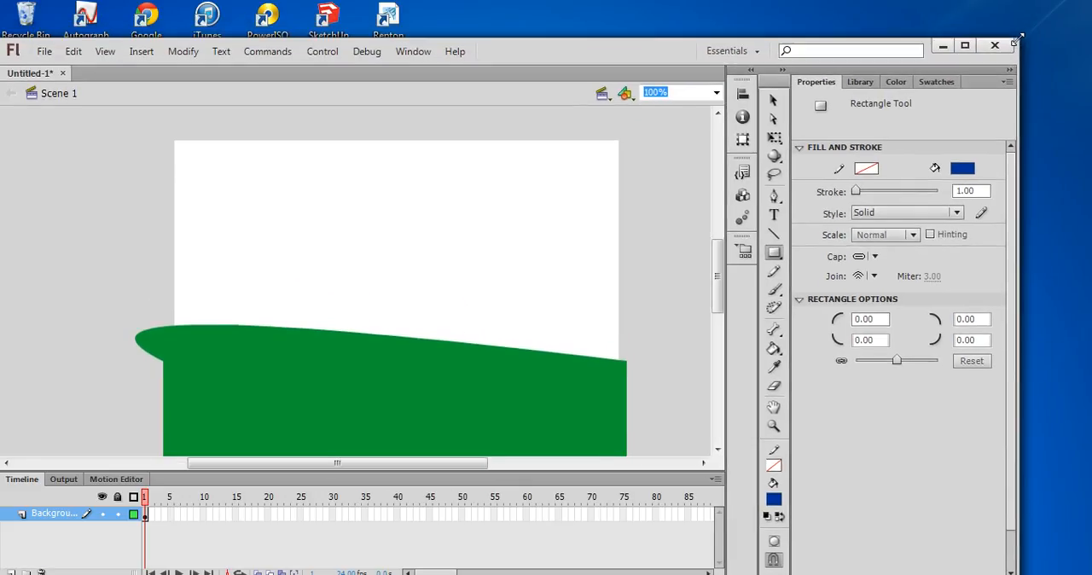
{"action": "left_click_drag", "start_coordinate": [657, 48], "coordinate": [682, 23]}
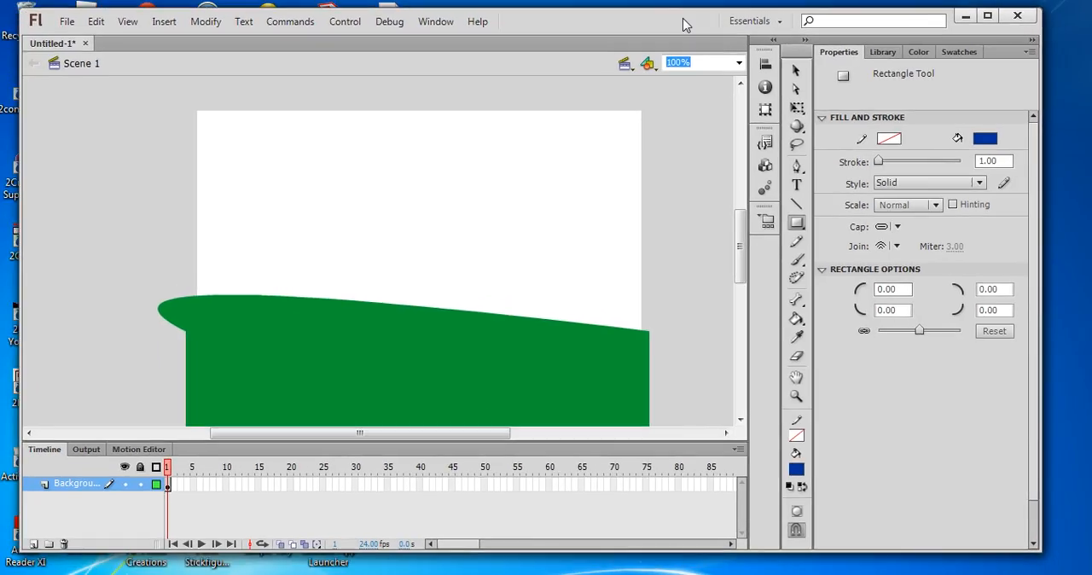
{"action": "left_click", "coordinate": [34, 544]}
{"action": "left_click", "coordinate": [79, 487]}
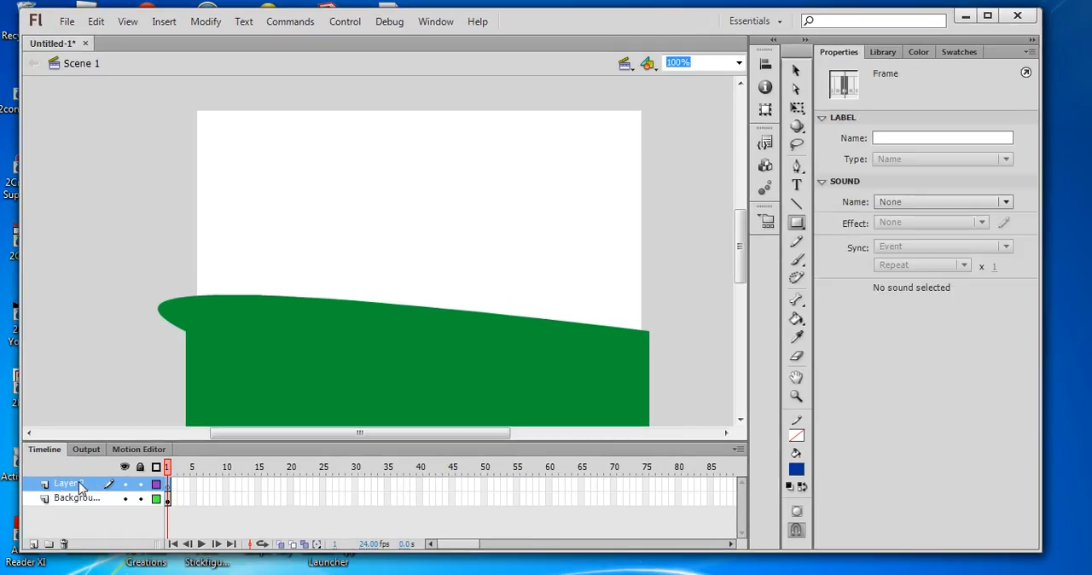
{"action": "key", "text": "k"}
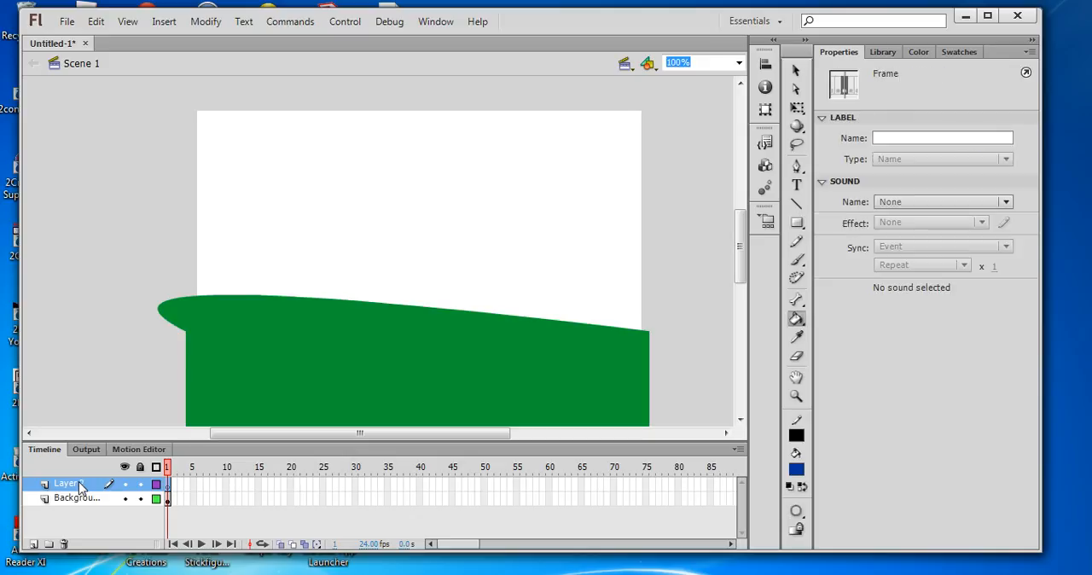
{"action": "double_click", "coordinate": [79, 486]}
{"action": "type", "text": "Sky"}
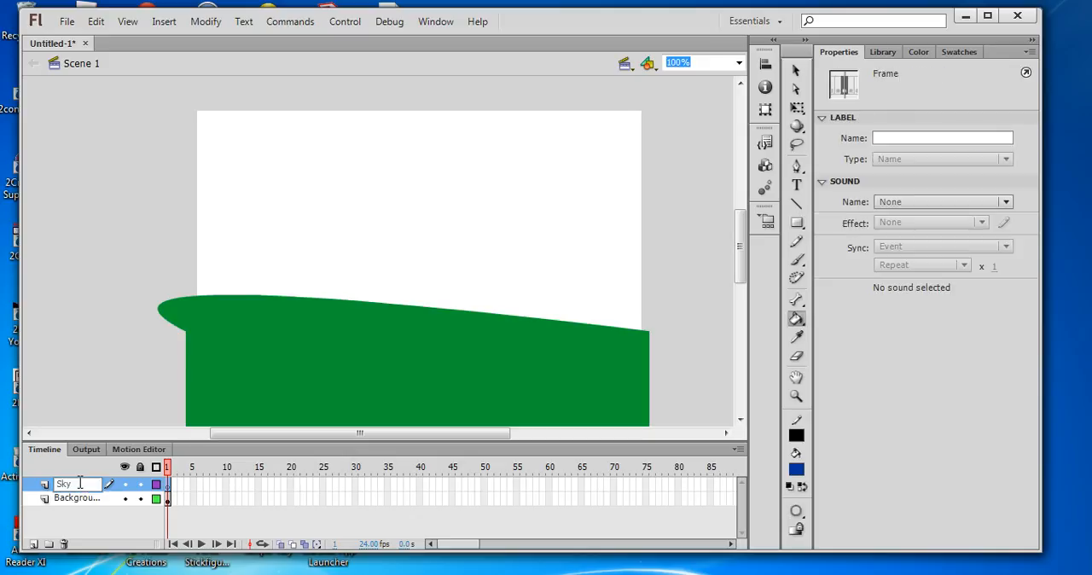
{"action": "left_click", "coordinate": [75, 512]}
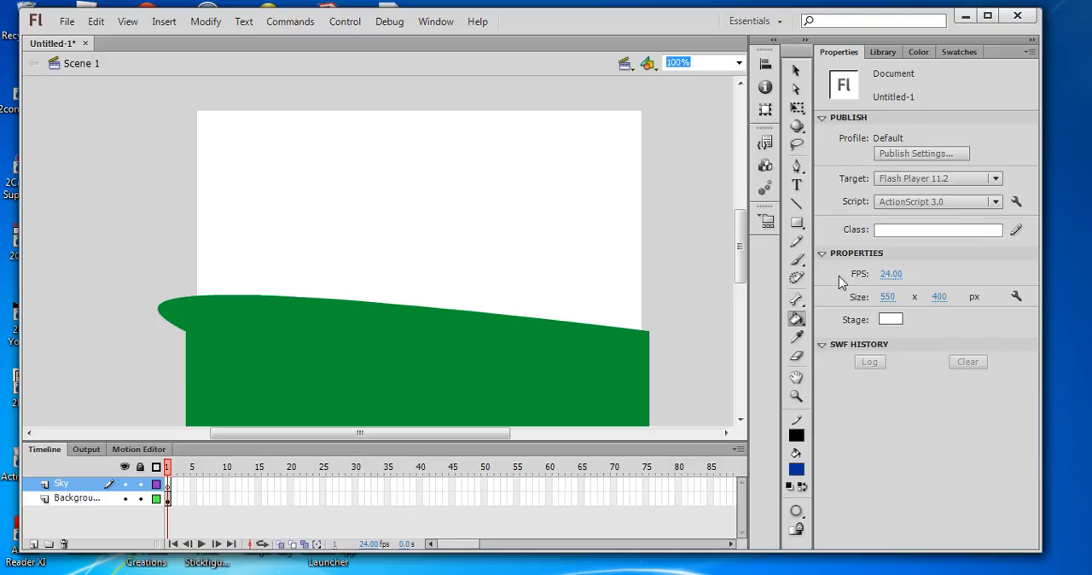
- Draw a blue rectangle with a black stroke over the upper stage on the Sky layer, and move the Background layer above Sky
{"action": "left_click", "coordinate": [796, 222]}
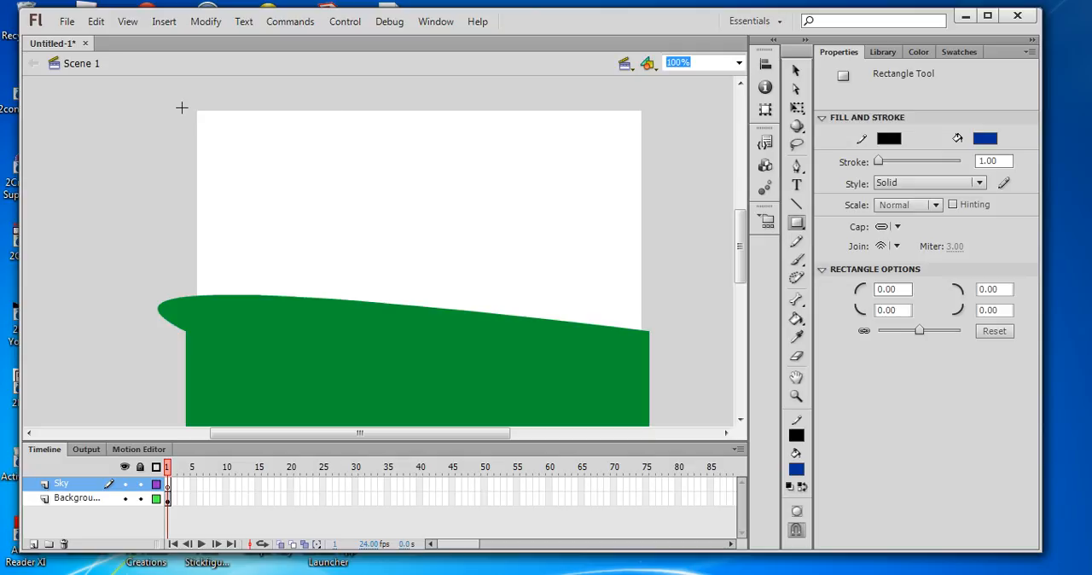
{"action": "left_click_drag", "start_coordinate": [181, 106], "coordinate": [651, 352]}
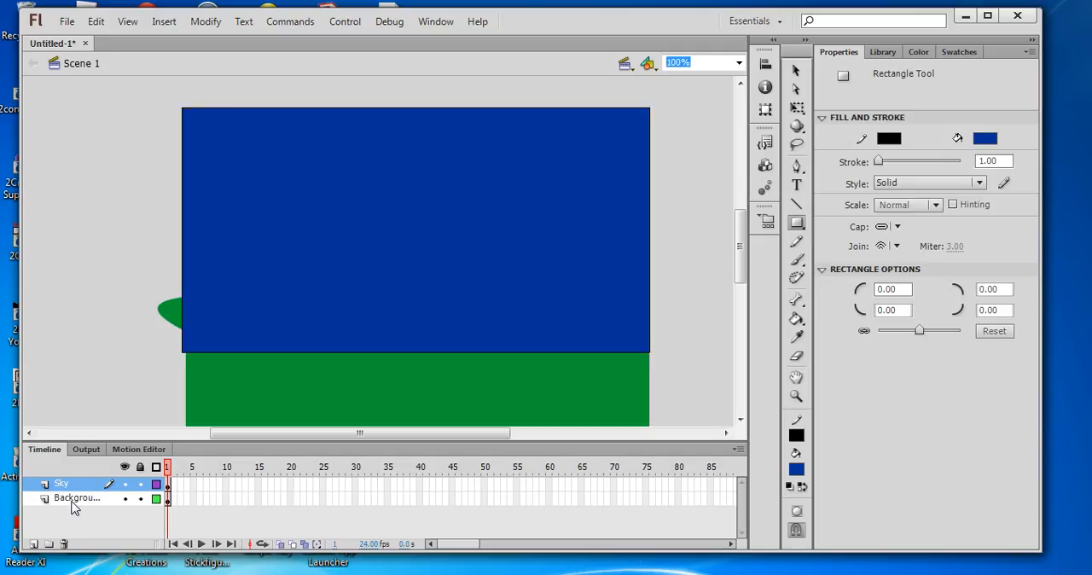
{"action": "left_click_drag", "start_coordinate": [73, 503], "coordinate": [78, 486]}
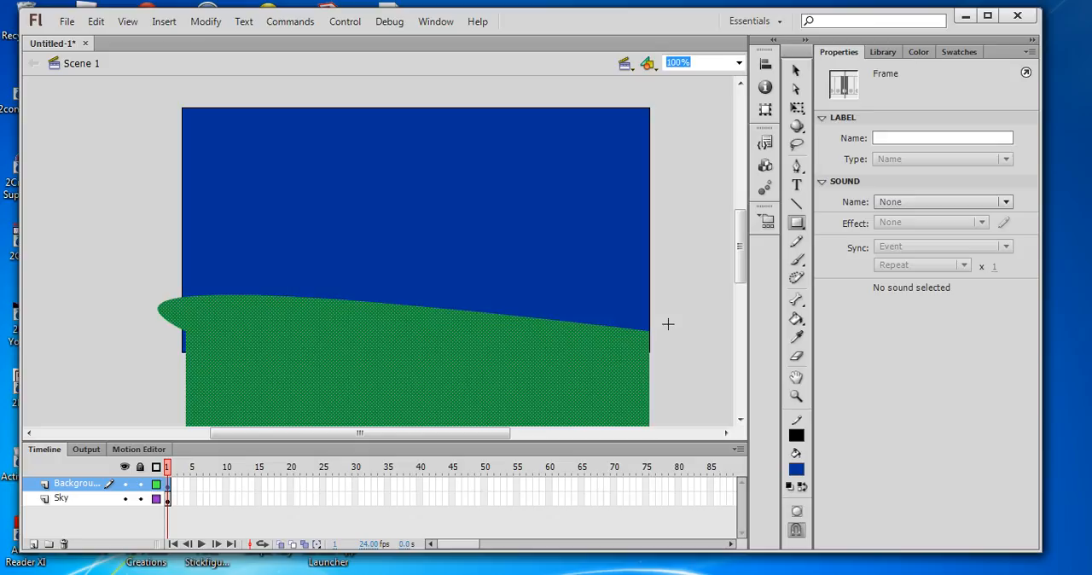
- Test the movie to view the hill and sky scene, and close the preview
{"action": "key", "text": "ctrl+Return"}
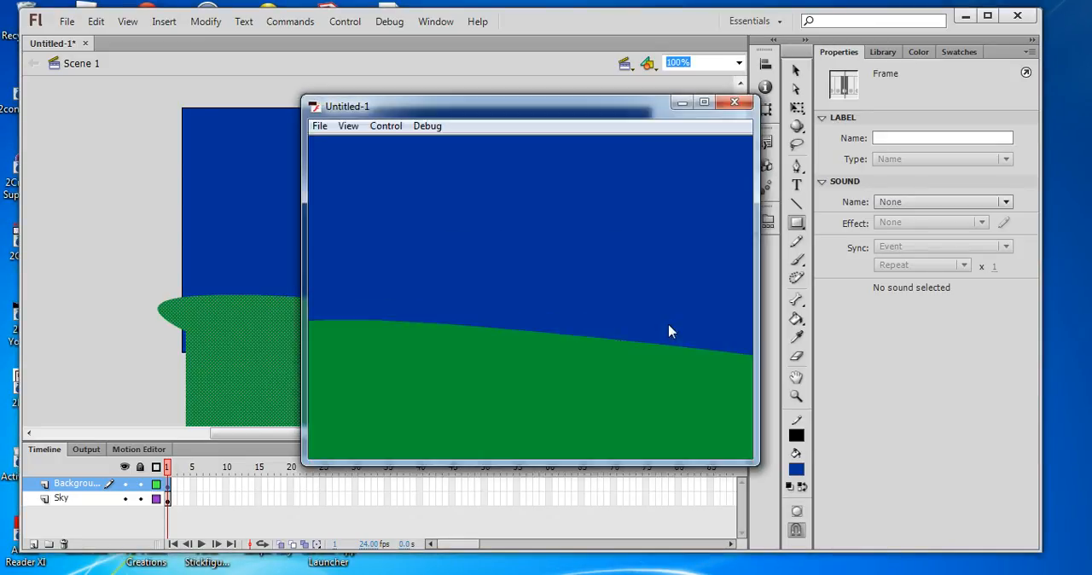
{"action": "left_click", "coordinate": [733, 102]}
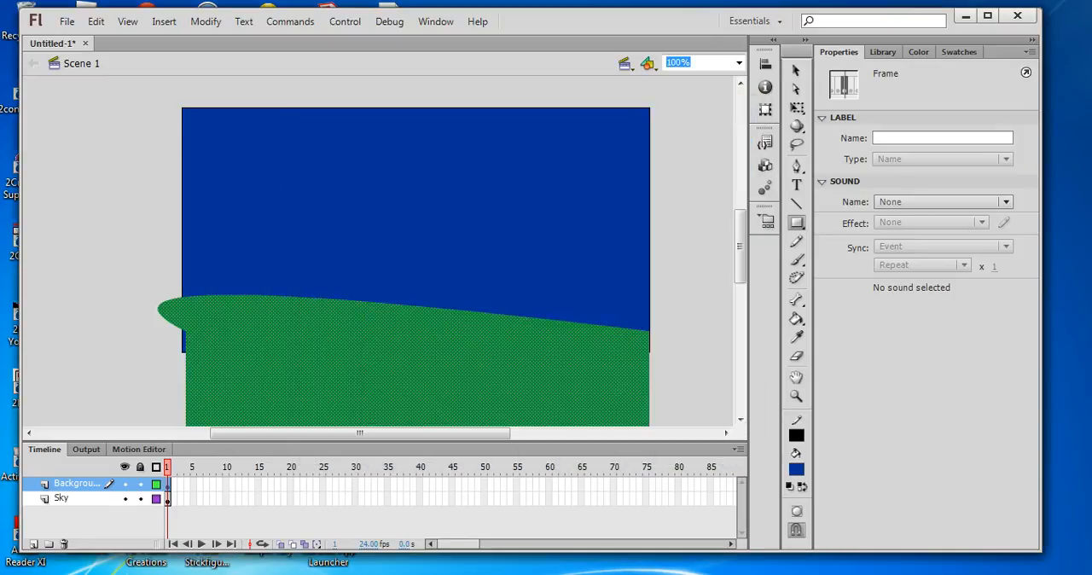